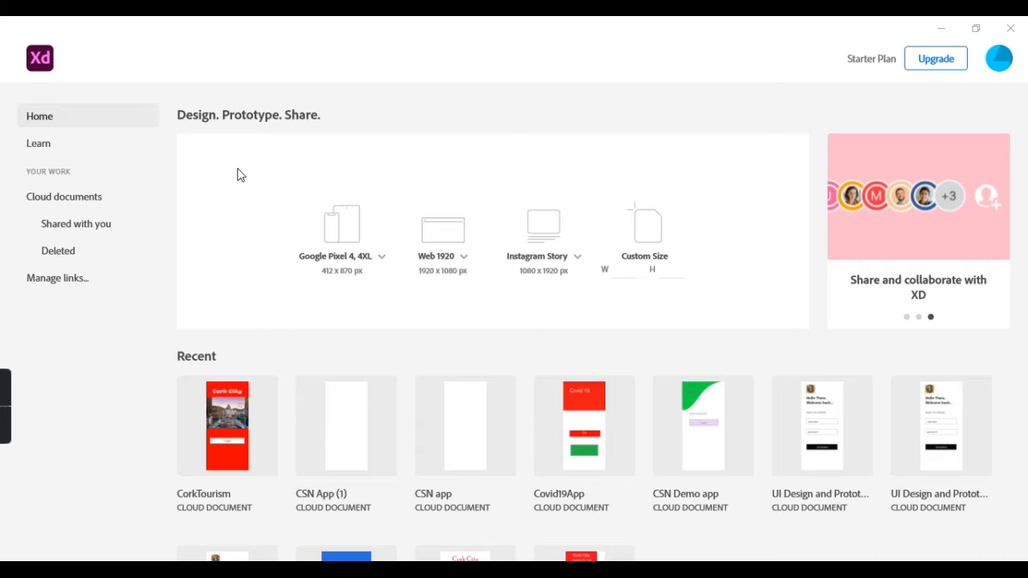
Create a document from the Google Pixel 4, 4XL (412 × 870) preset and rename its artboard MainAcitivty.
click(382, 258)
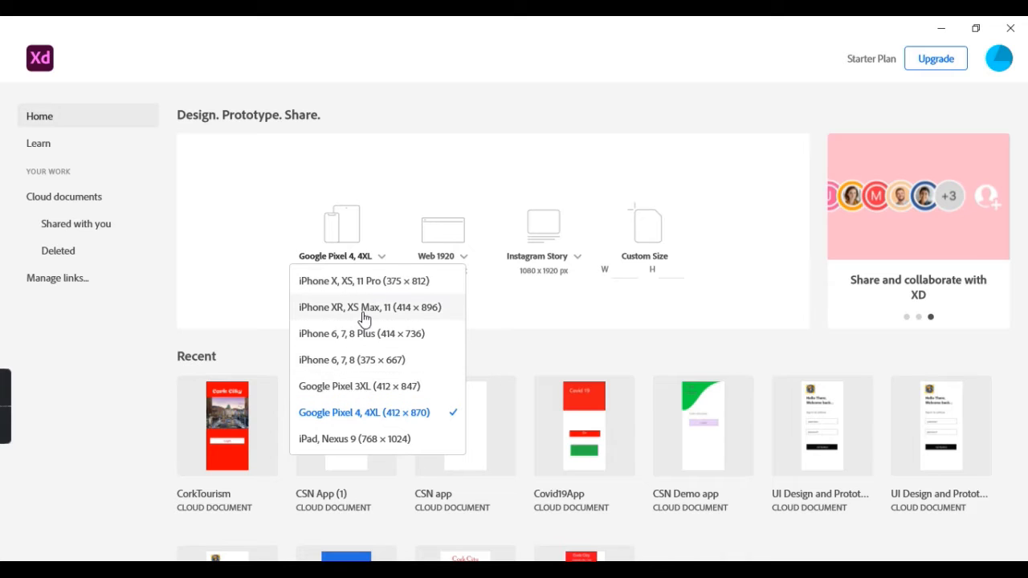
click(351, 421)
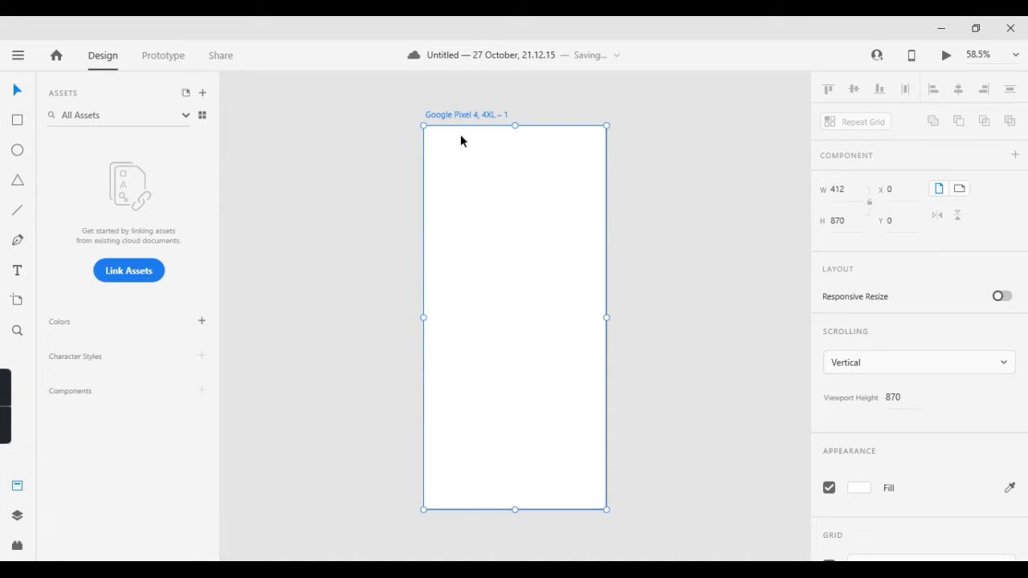
double_click(462, 114)
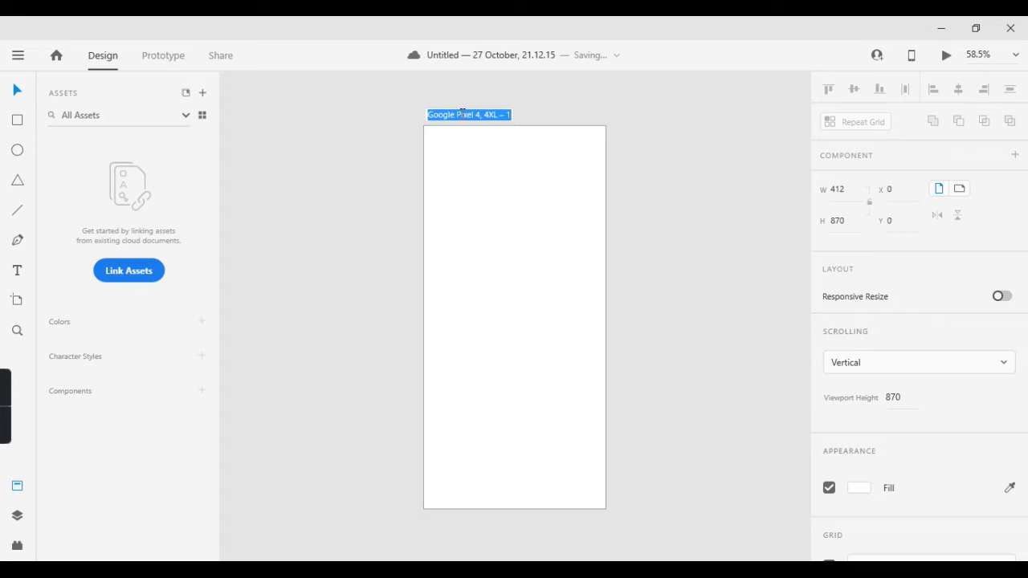
text(MainA)
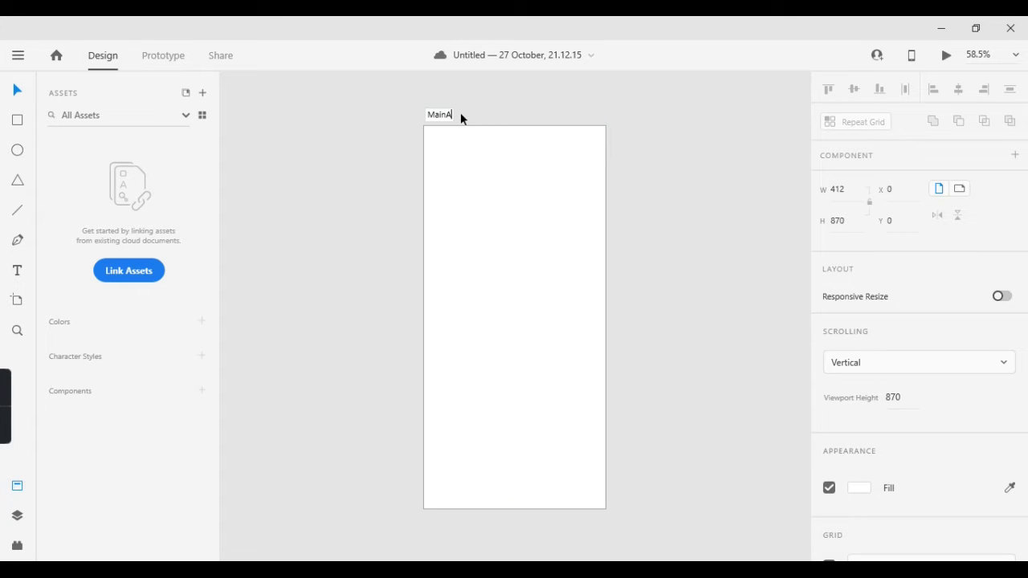
text(ct)
text(ivity)
Save the document to the cloud documents as CorkTourismApp.
click(493, 53)
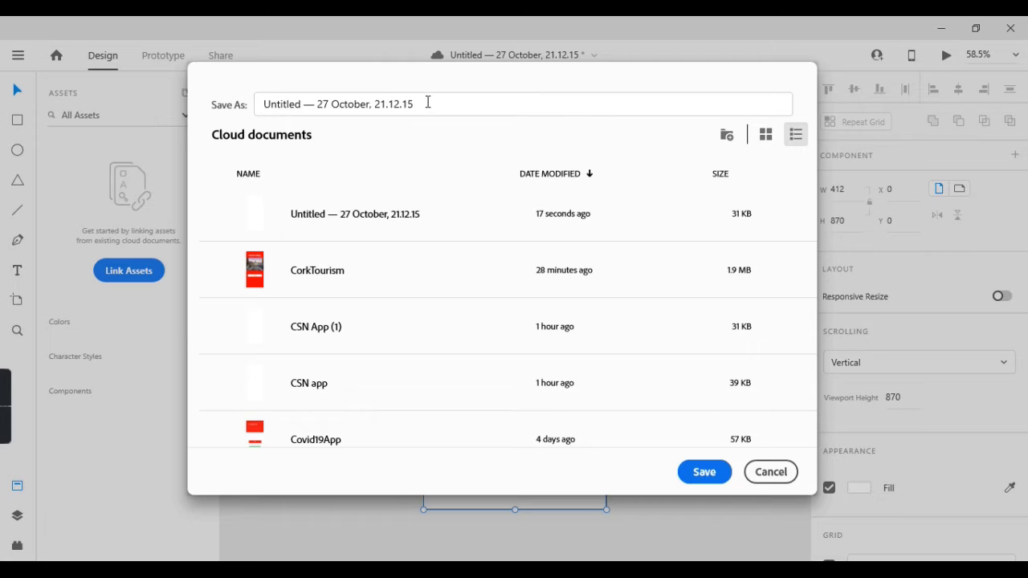
drag(427, 101, 268, 107)
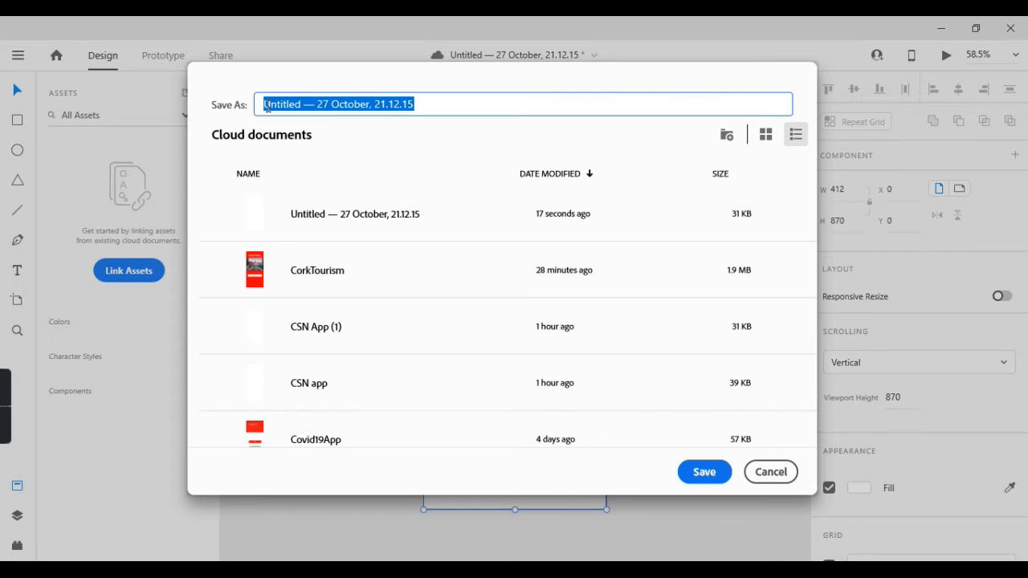
text(C)
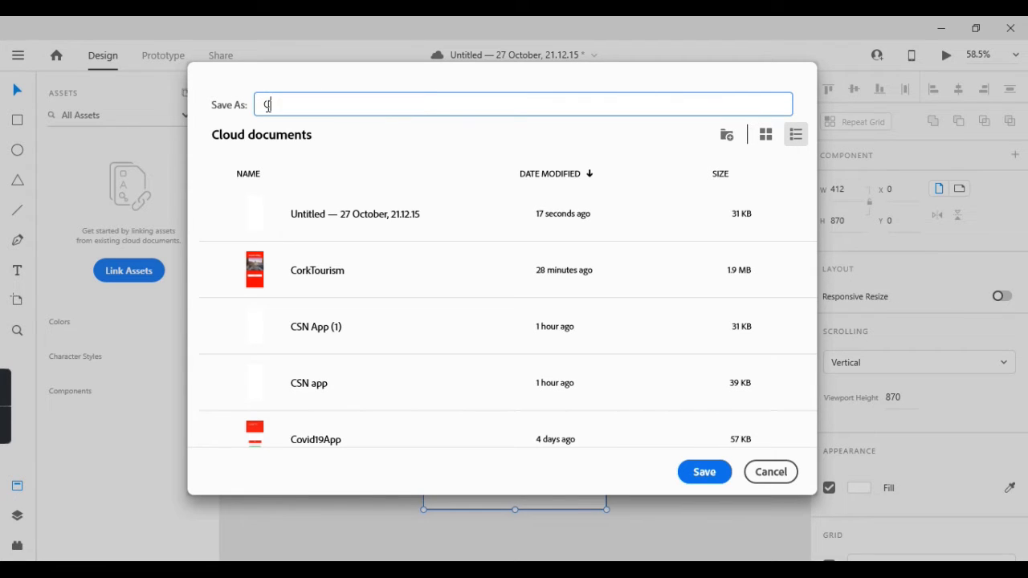
text(orkTourismApp)
click(698, 472)
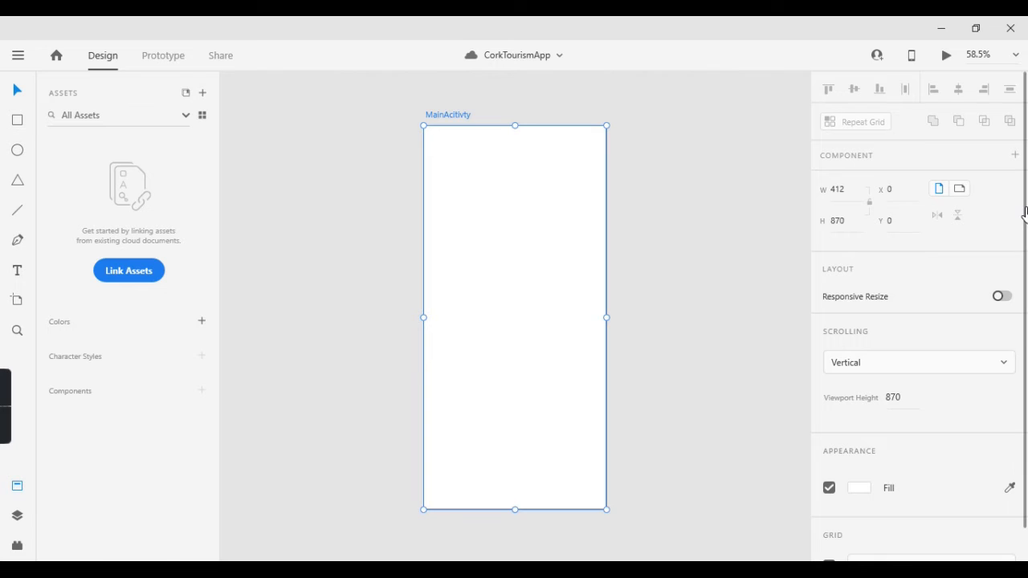
Set the MainAcitivty artboard's fill colour to #FF0000.
scroll(1024, 286, down, 1)
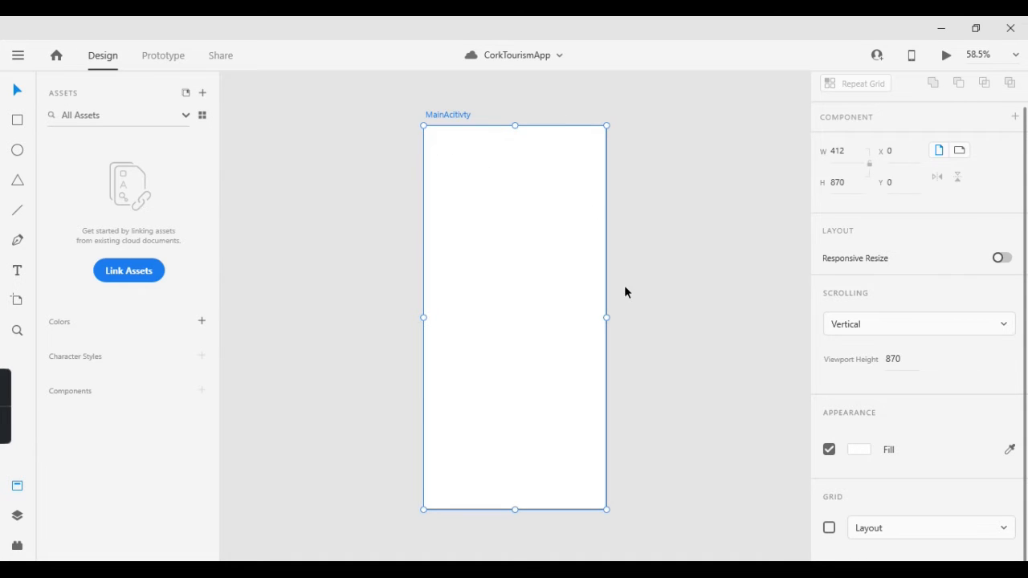
click(867, 455)
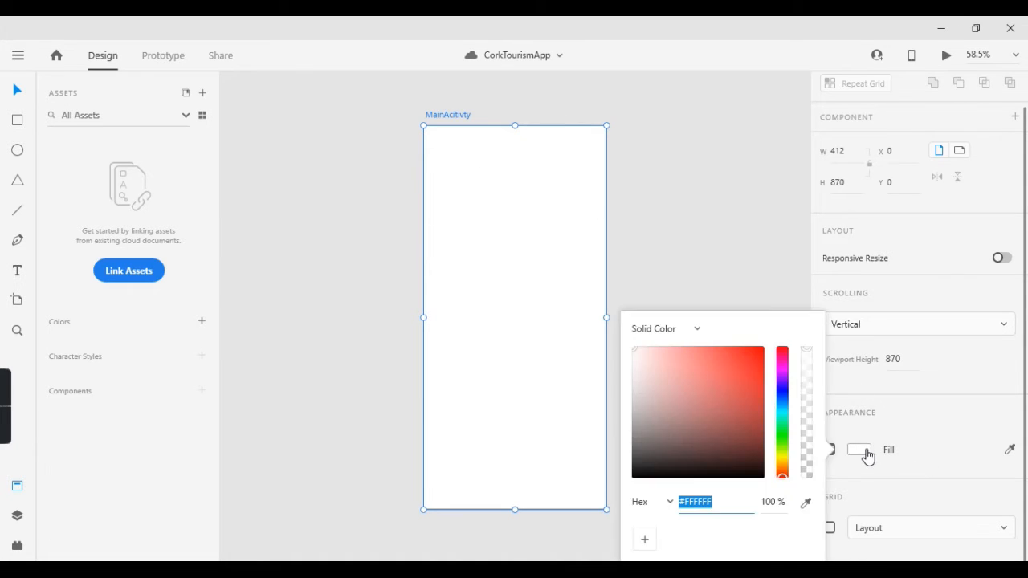
click(724, 500)
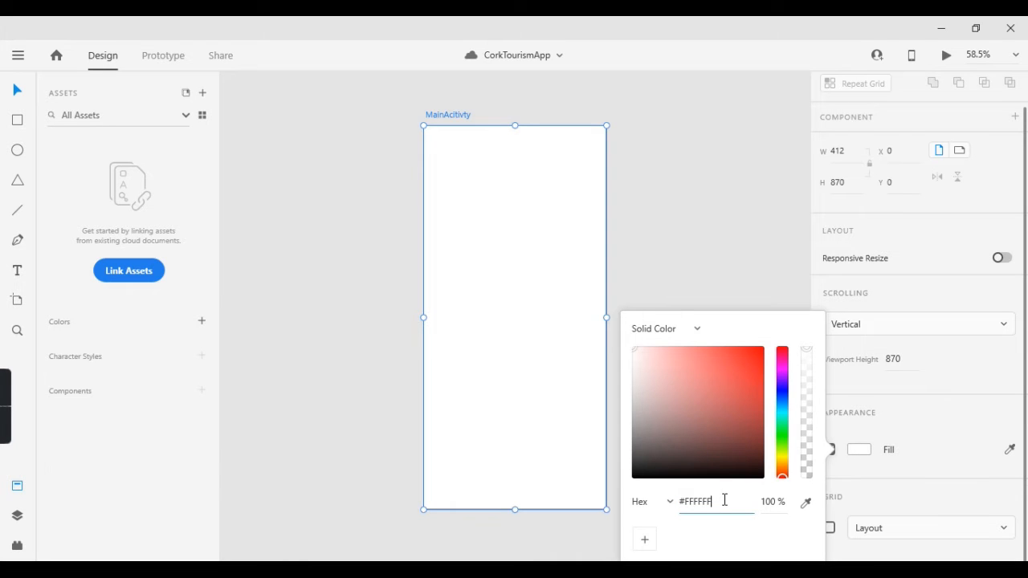
drag(724, 501, 686, 502)
click(717, 501)
key(shift+Left)
key(shift+Left)
key(shift+Left)
key(shift+Left)
key(shift+Left)
key(shift+Left)
click(694, 502)
drag(716, 503, 685, 503)
text(ff0000)
key(Return)
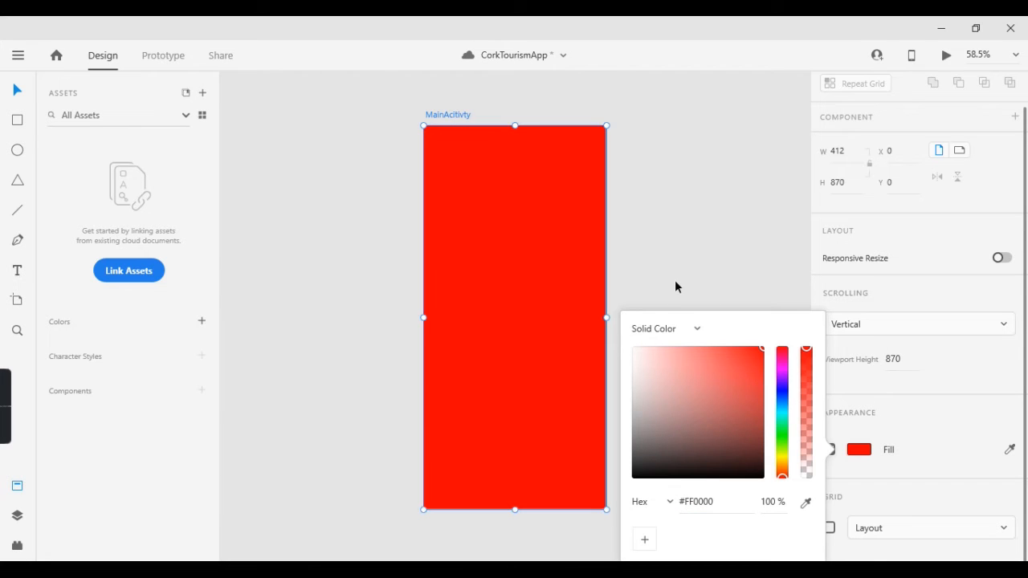
click(343, 257)
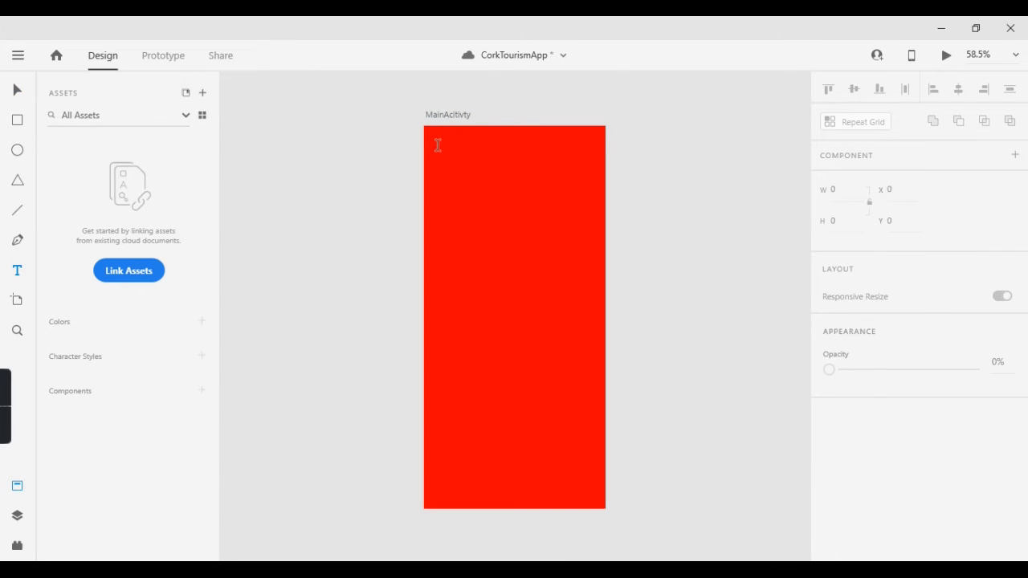
Add a text box about 330 × 92 near the artboard's upper edge reading "Cork City" with text size 40.
drag(438, 148, 583, 190)
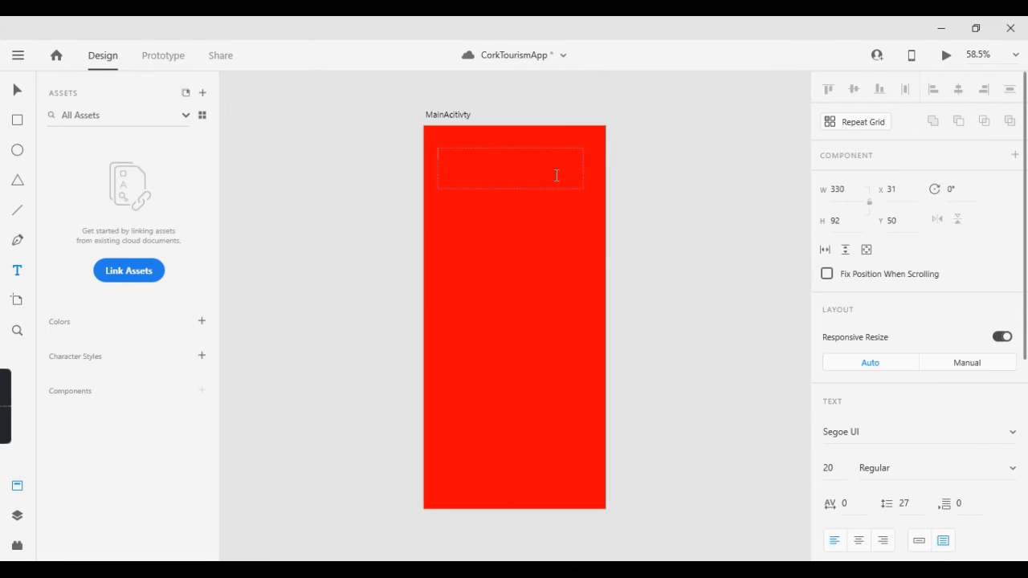
text(Cork City)
drag(529, 159, 438, 157)
click(839, 467)
text(40)
key(Return)
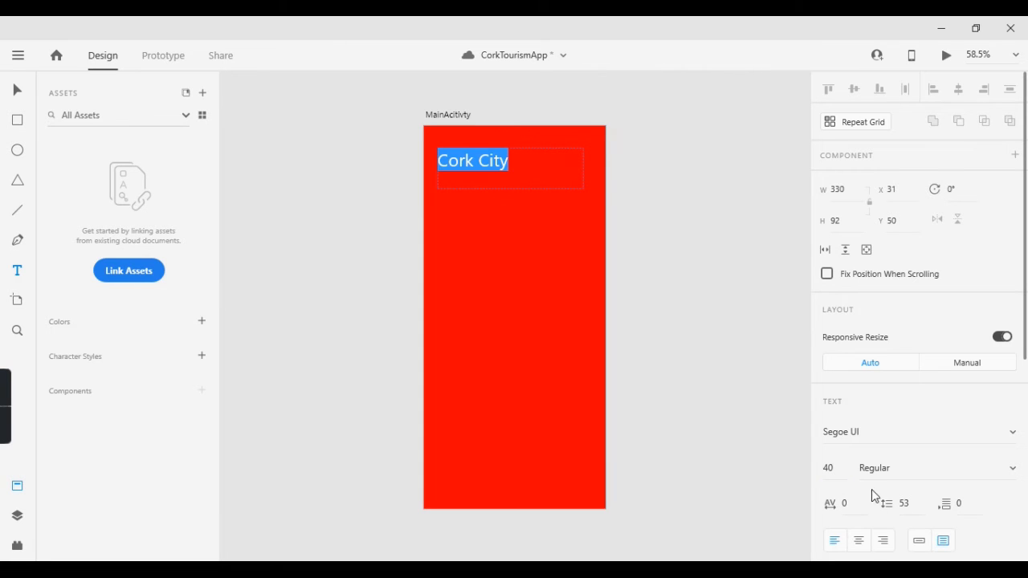
Set the Cork City heading to size 55 in the Rockwell font.
click(835, 470)
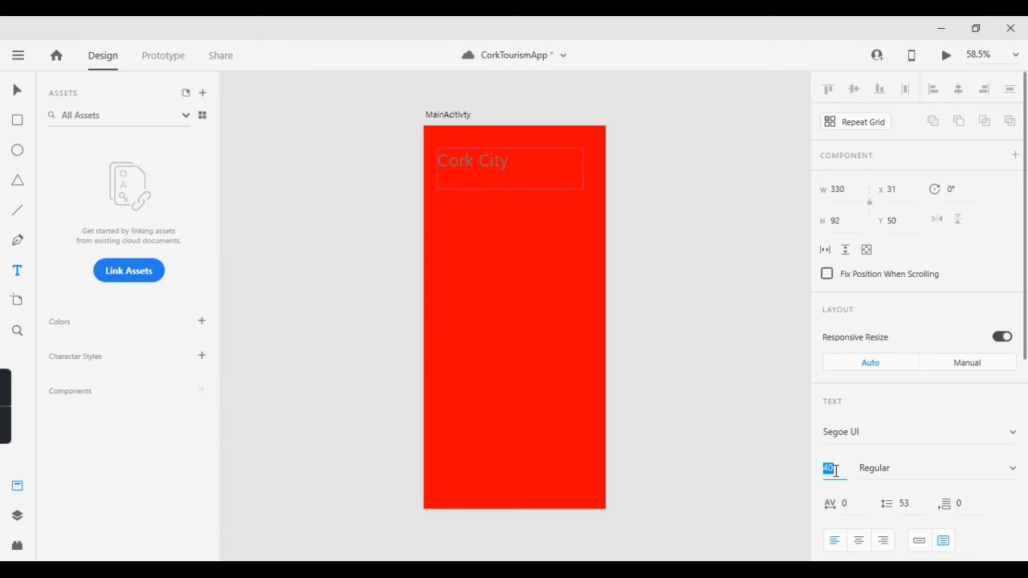
text(55)
key(Return)
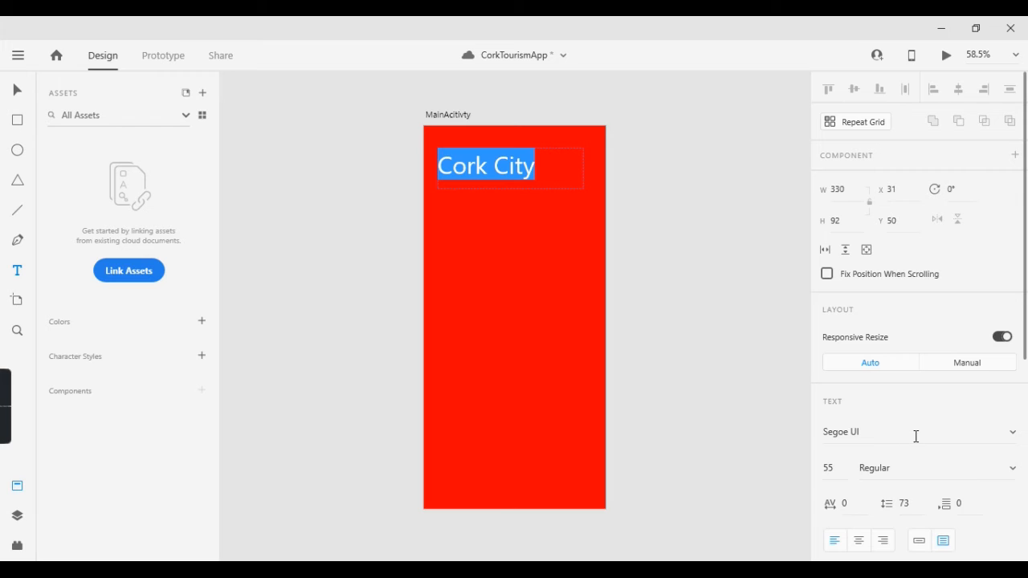
click(1010, 436)
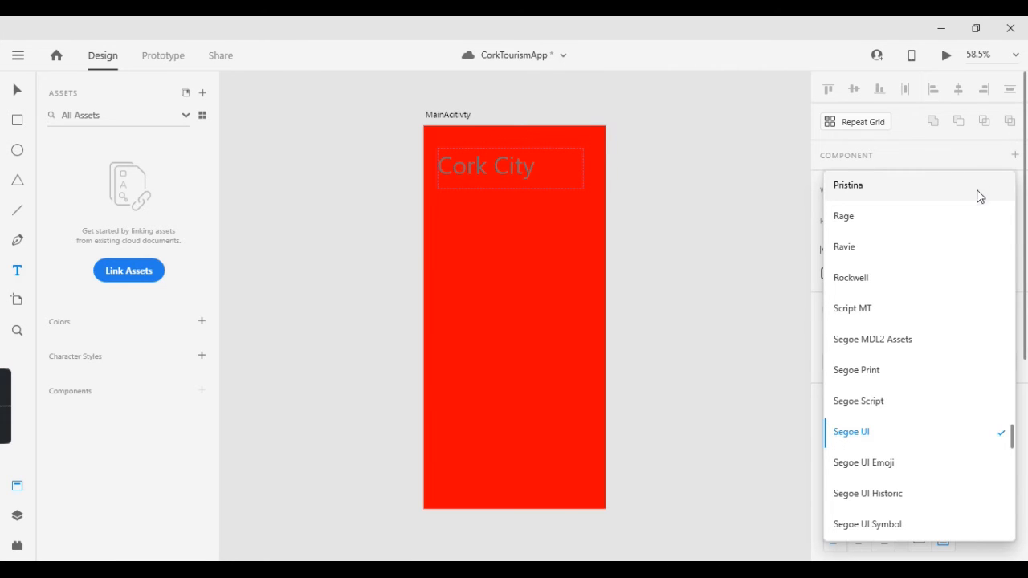
click(883, 279)
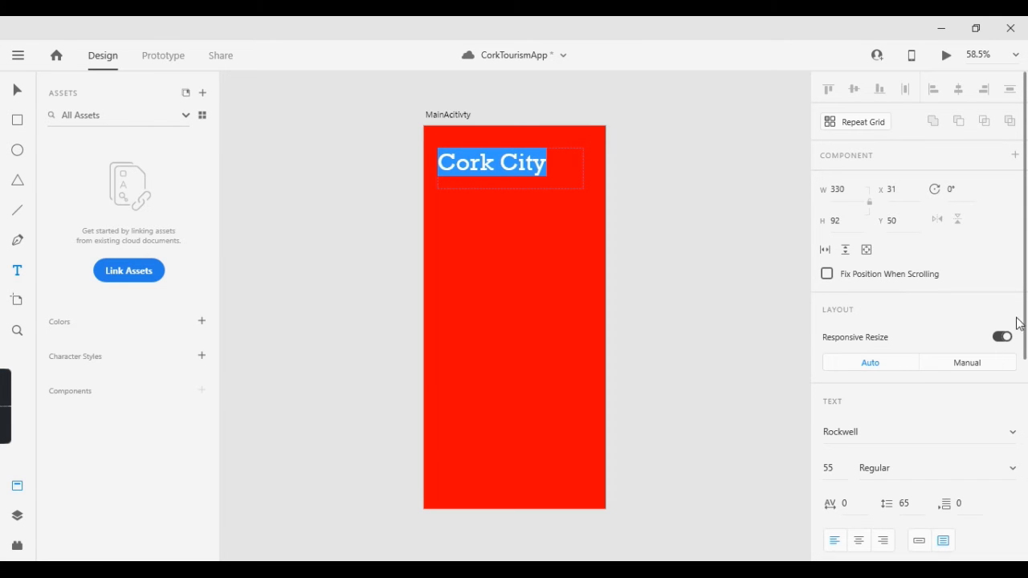
Centre-align the Cork City heading within its text box.
drag(1025, 321, 1026, 466)
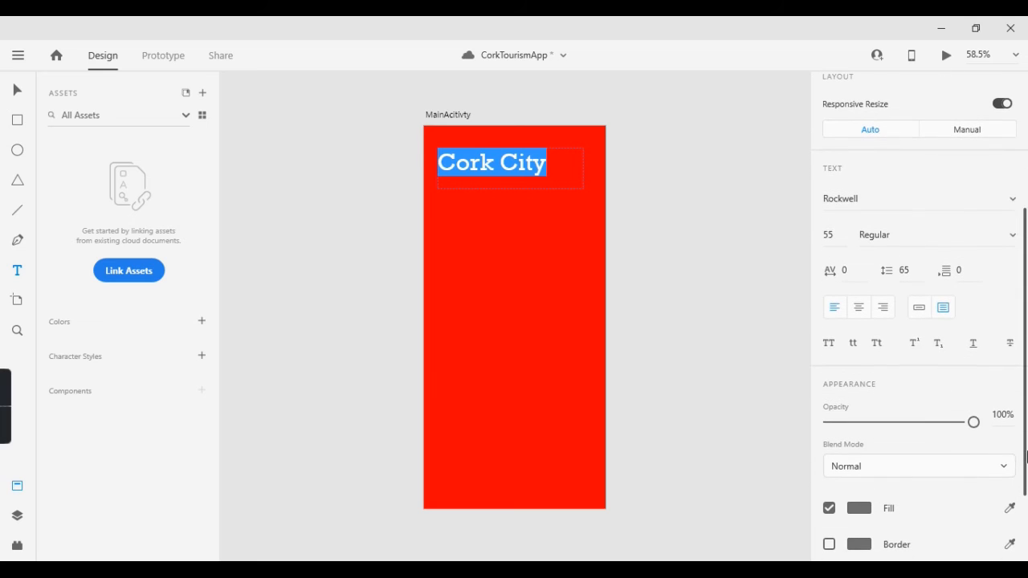
click(858, 313)
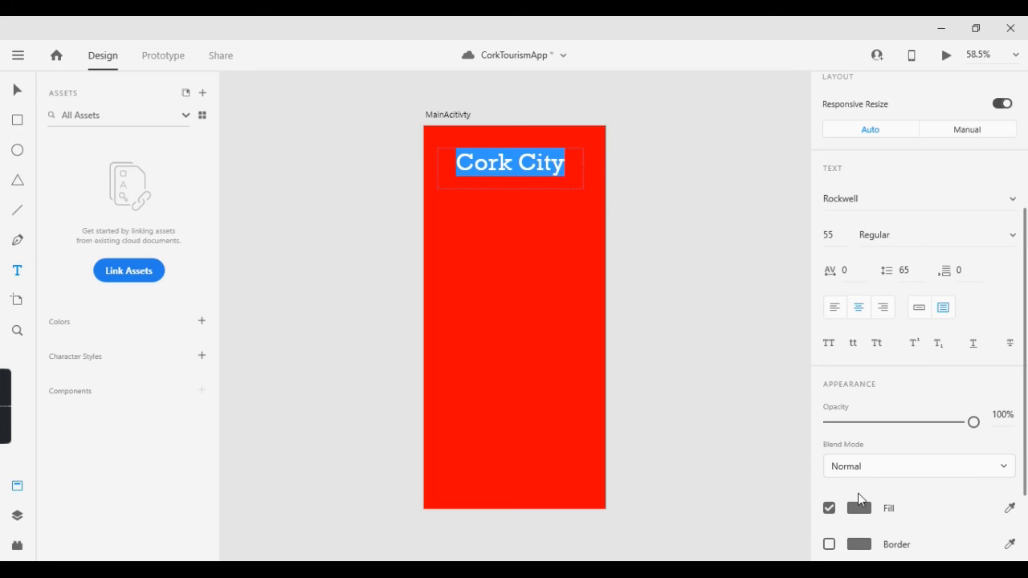
key(Escape)
Set the Cork City heading's fill to #FFFFFF and stretch its text box to the artboard's full width.
click(859, 510)
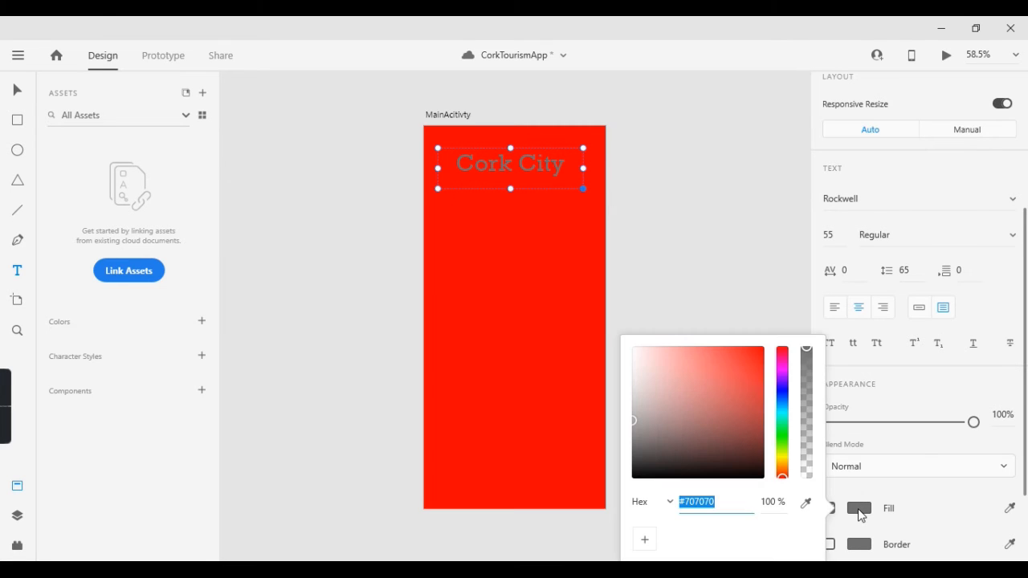
click(725, 496)
drag(718, 497, 685, 498)
text(ffffff)
key(Return)
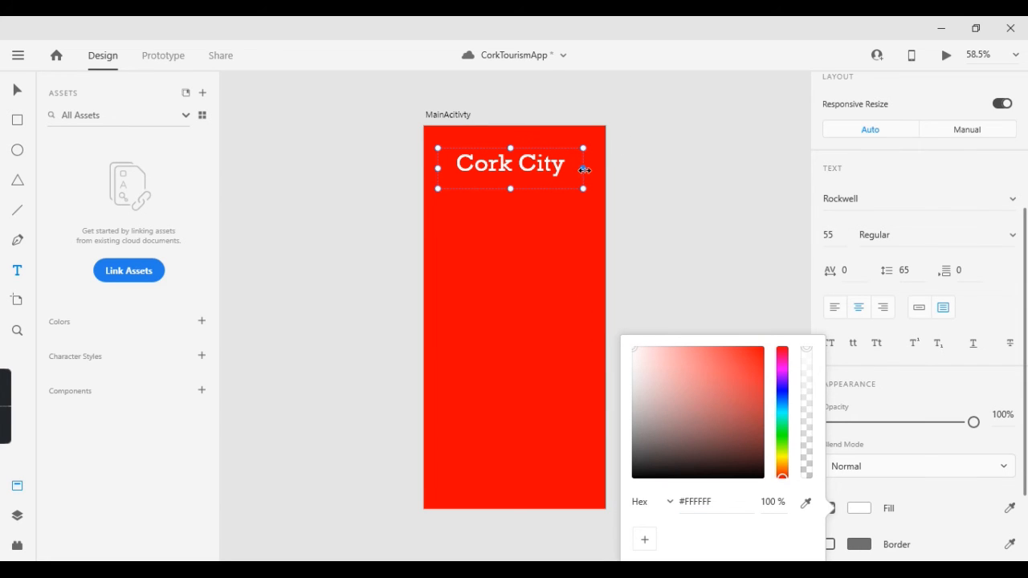
drag(584, 170, 606, 169)
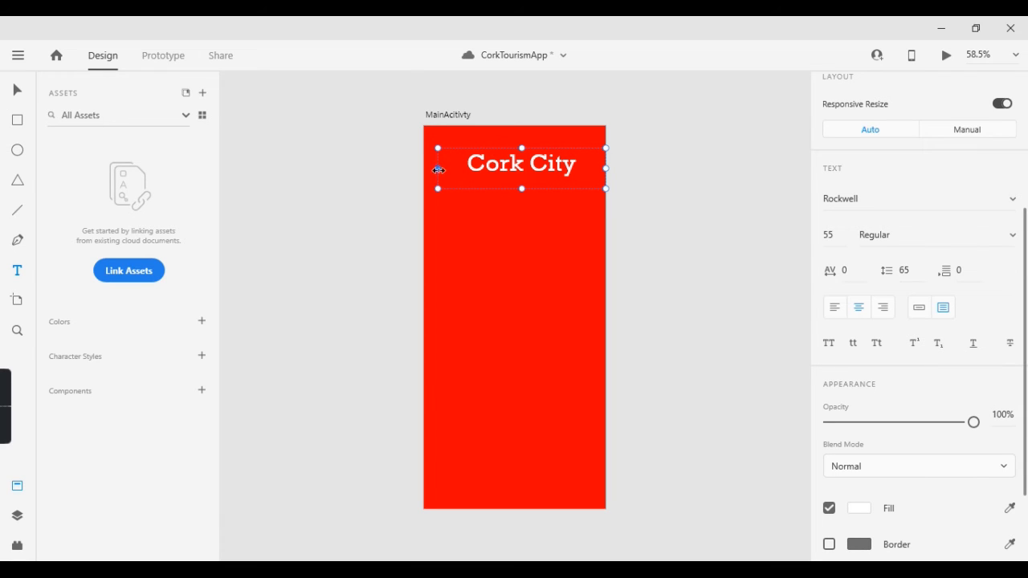
drag(437, 167, 423, 168)
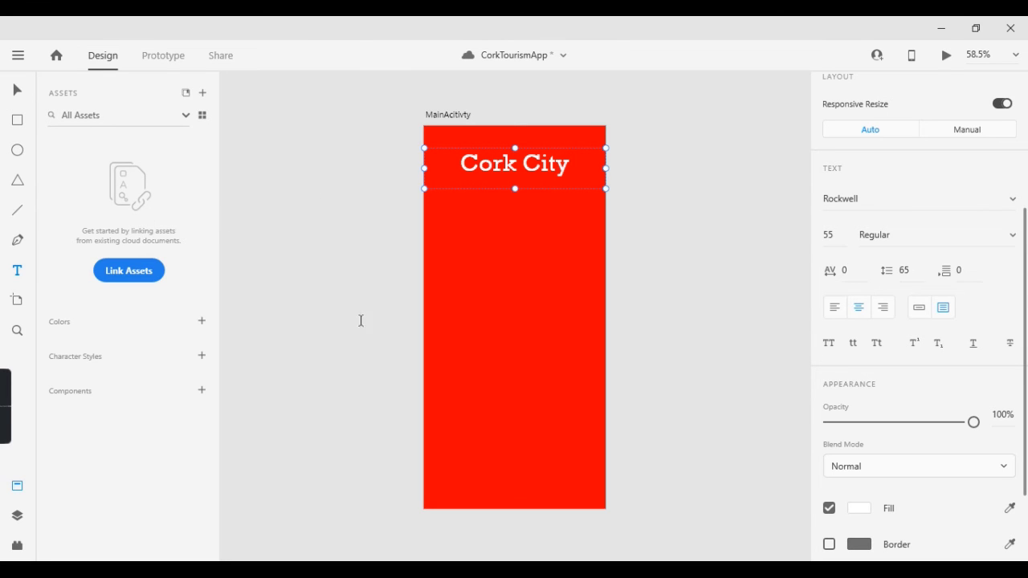
Switch to Microsoft Edge and run a Bing image search for "cork city images" in a new tab.
mouse_move(348, 570)
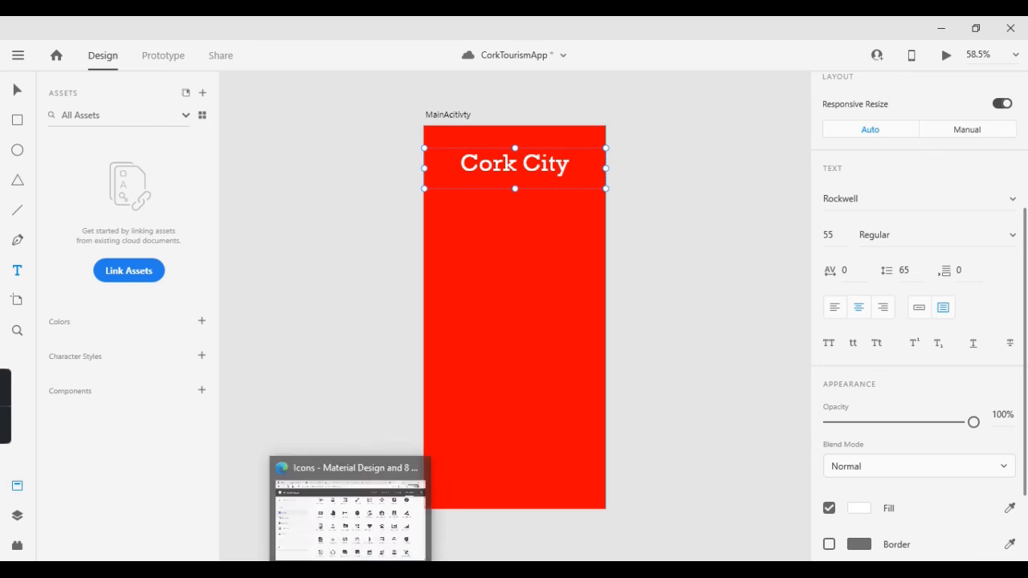
click(345, 518)
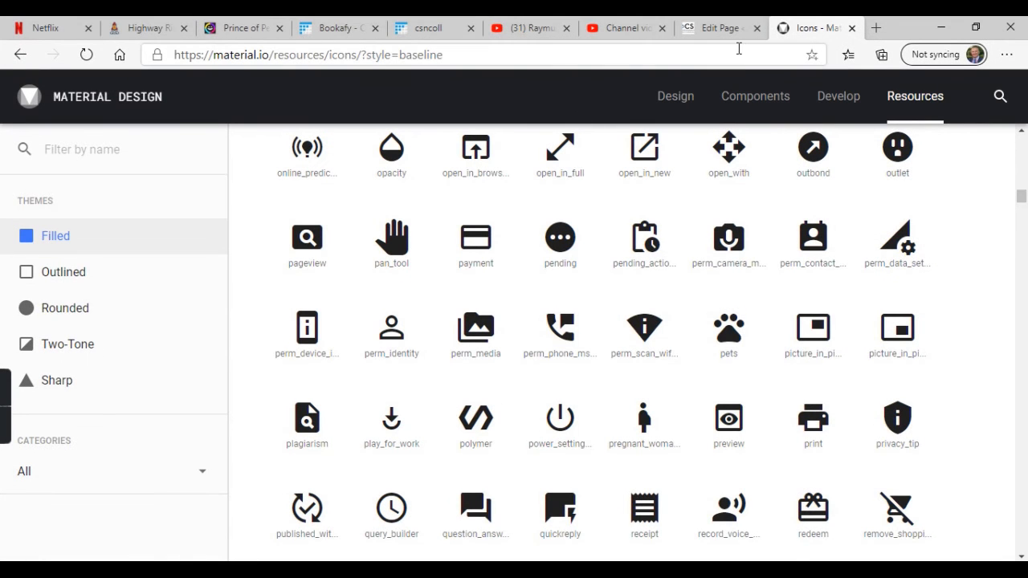
click(875, 28)
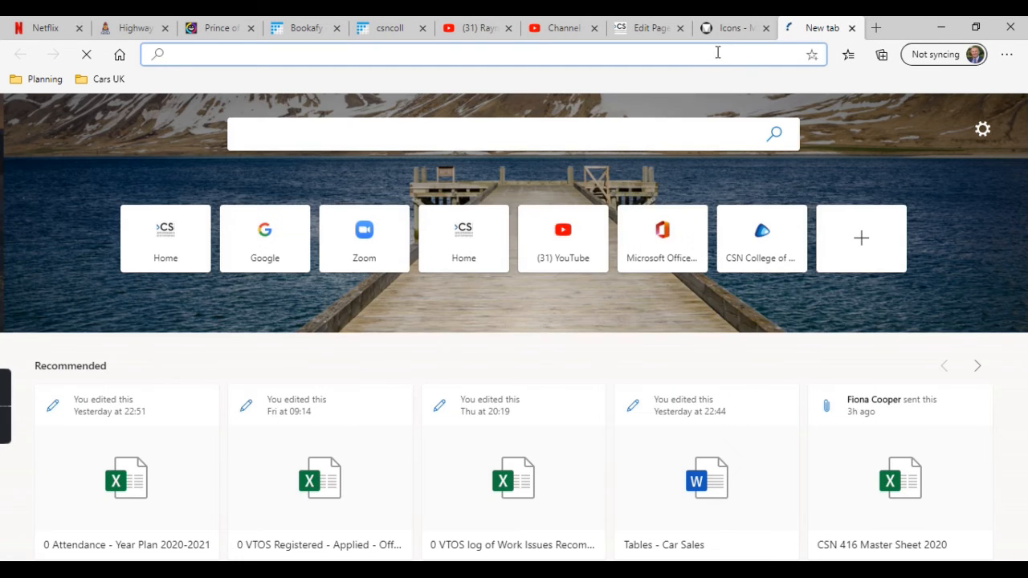
text(cork city images)
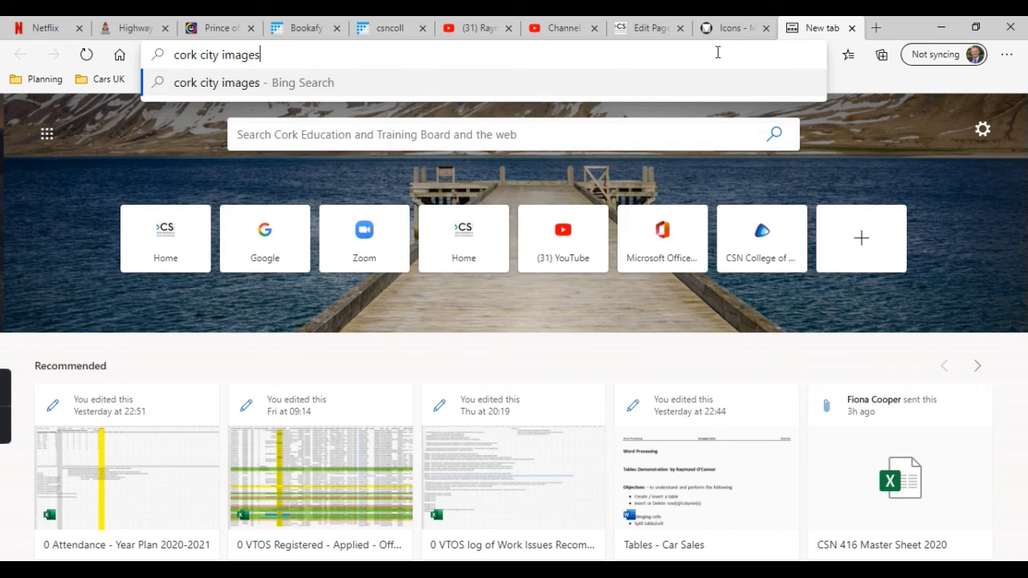
key(Return)
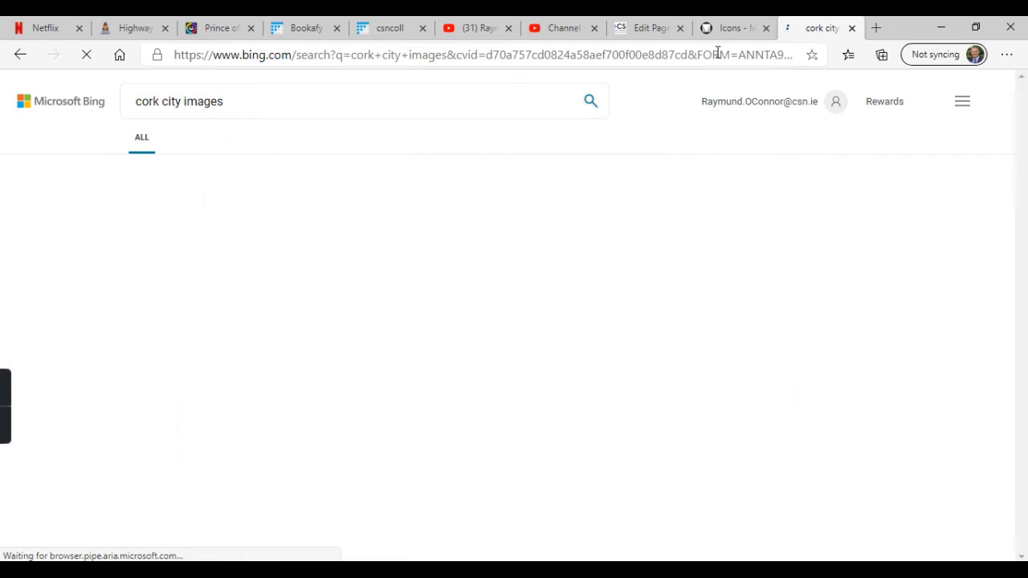
click(256, 141)
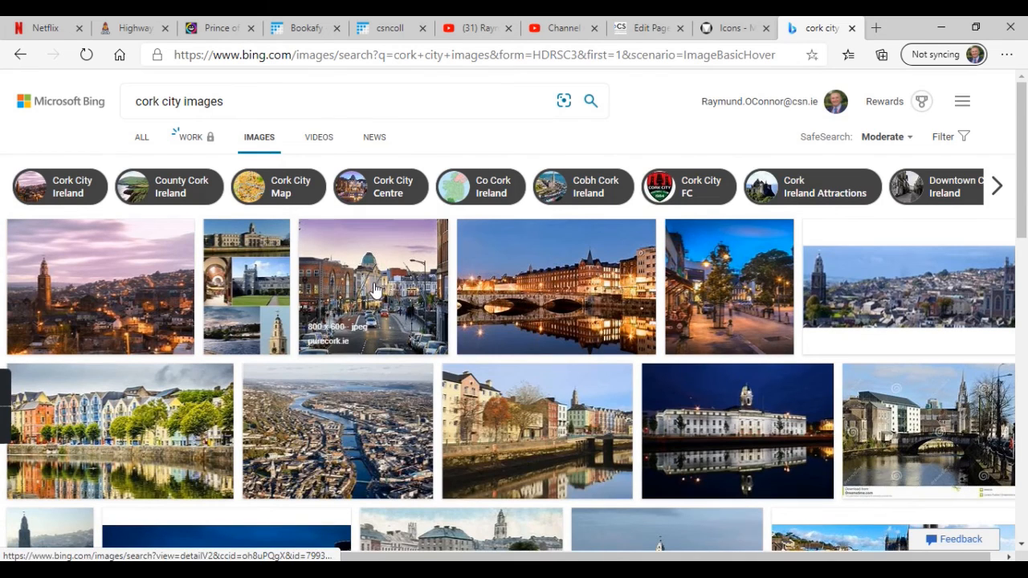
Copy the purecork.ie city street image from the results and paste it onto the artboard in Adobe XD.
right_click(374, 244)
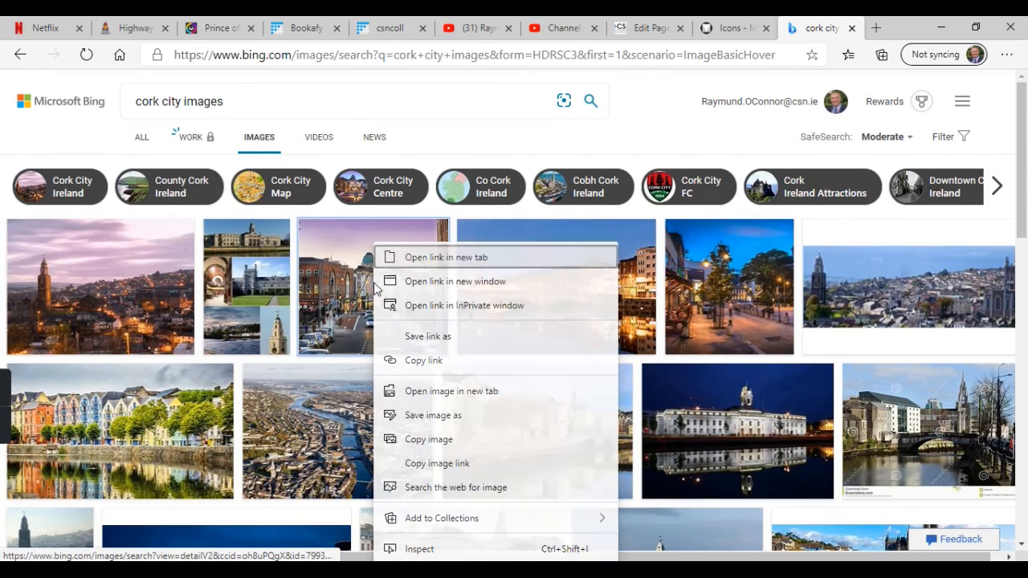
click(431, 440)
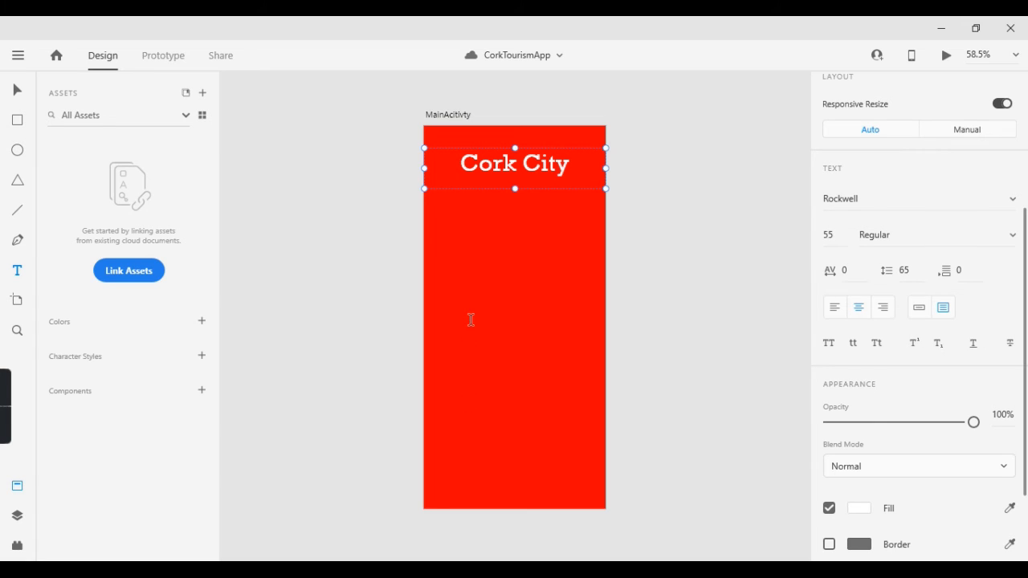
click(383, 250)
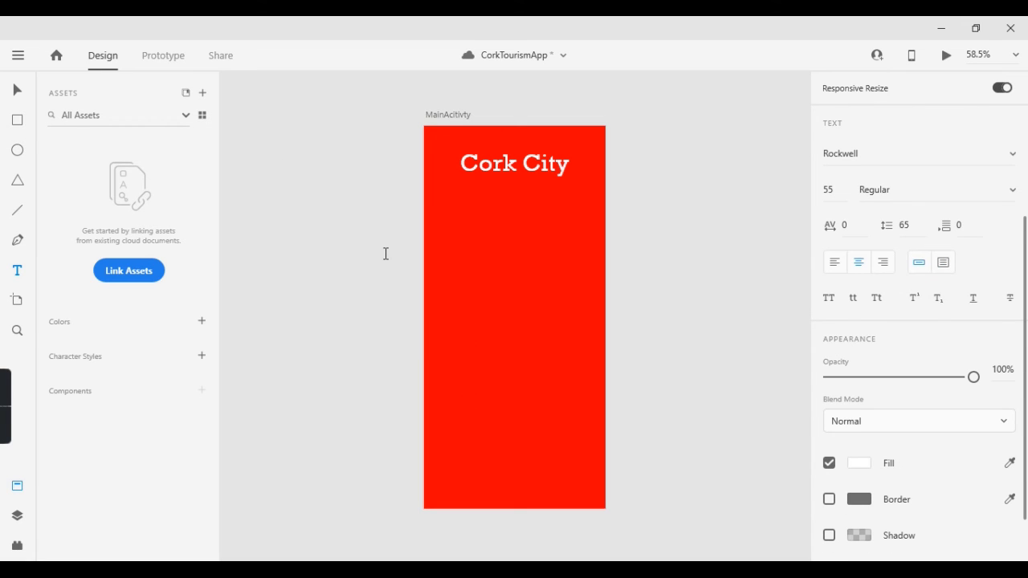
click(18, 91)
key(ctrl+v)
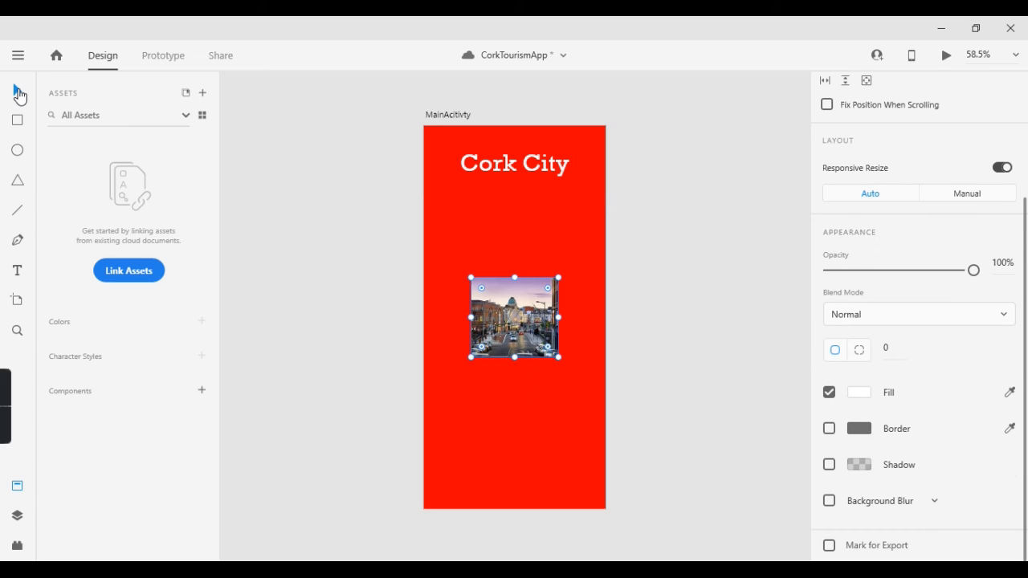
Move the city street photo directly beneath the Cork City heading and enlarge it to the artboard's full width.
drag(496, 321, 447, 228)
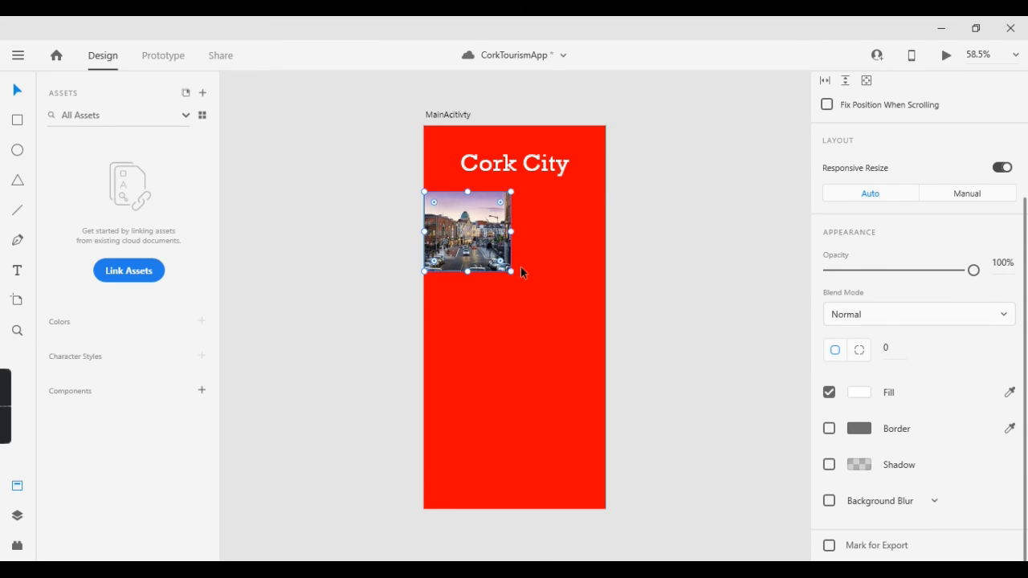
drag(510, 273, 572, 284)
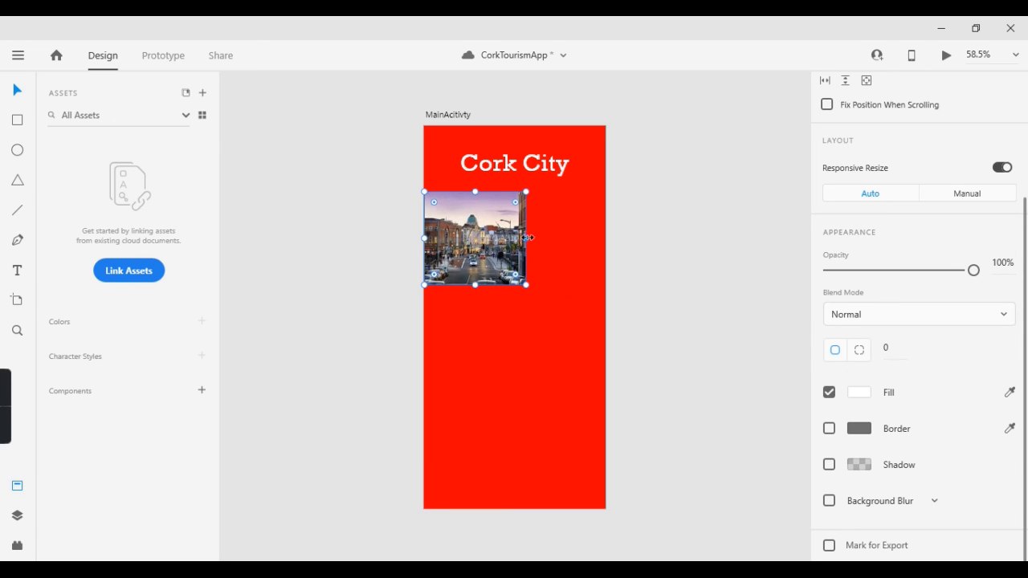
drag(529, 238, 606, 249)
drag(537, 250, 536, 282)
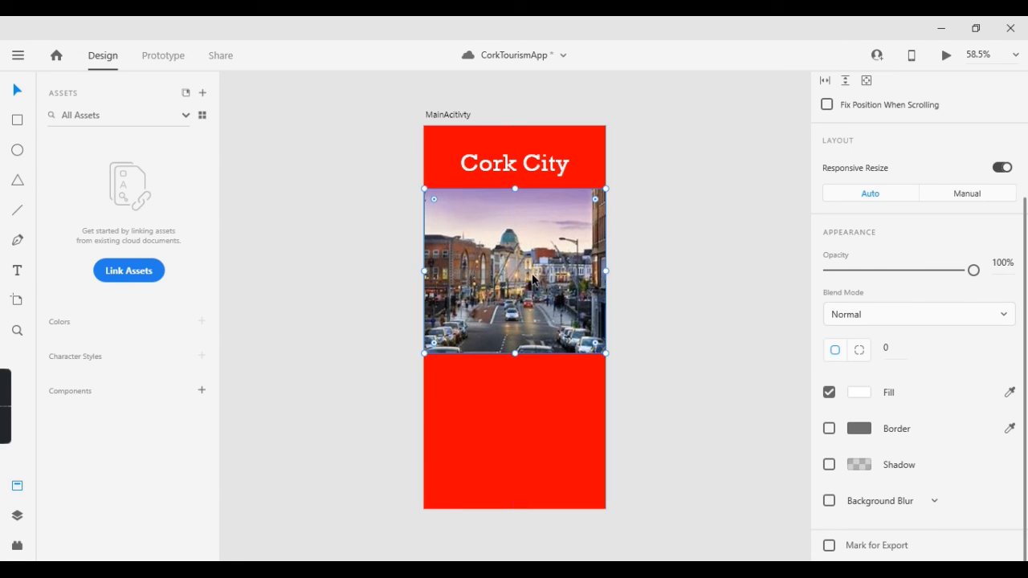
click(344, 287)
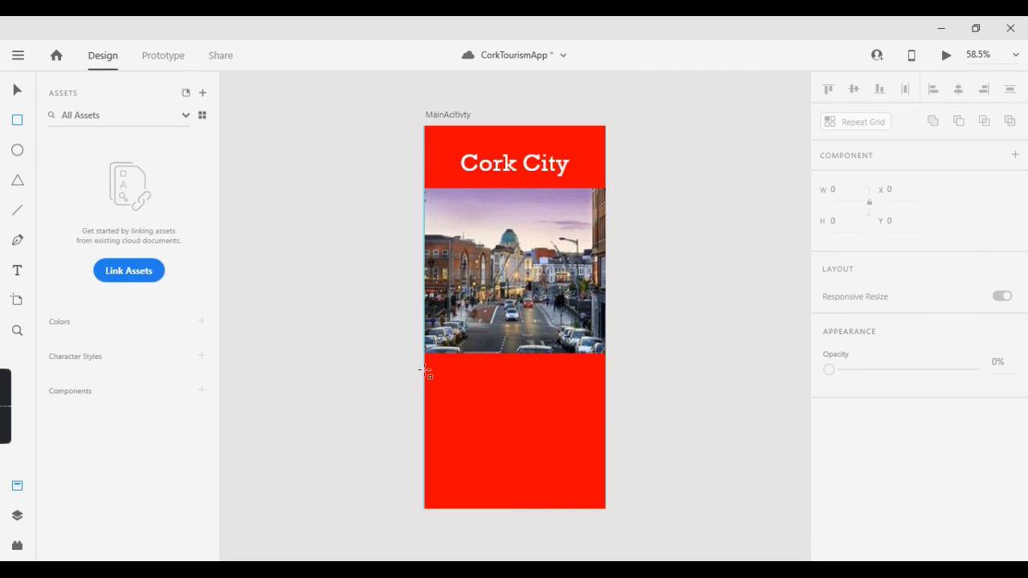
Draw a white rectangle about 351 by 68 below the photo, inset from the artboard's left edge.
mouse_move(425, 371)
mouse_down()
mouse_move(635, 426)
mouse_move(617, 404)
mouse_move(595, 404)
mouse_up()
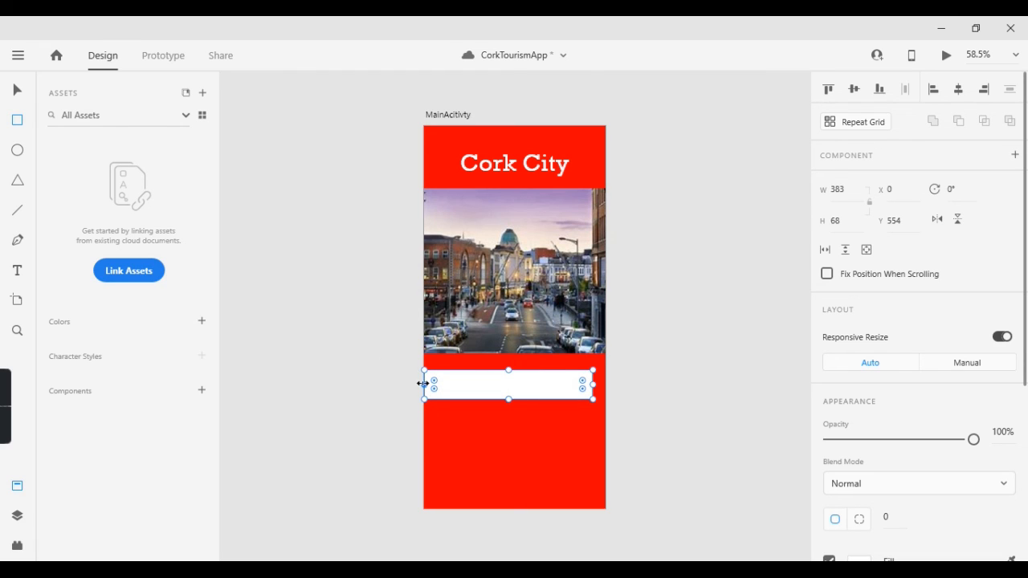
drag(422, 383, 438, 383)
Add the text "Login" over the white rectangle and set its fill to #FF0000.
click(17, 270)
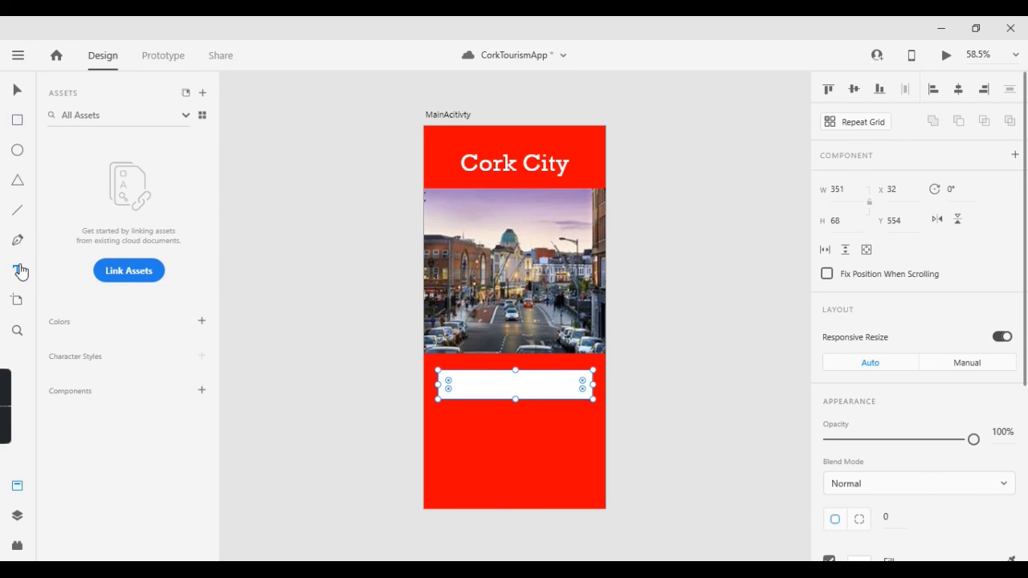
click(499, 386)
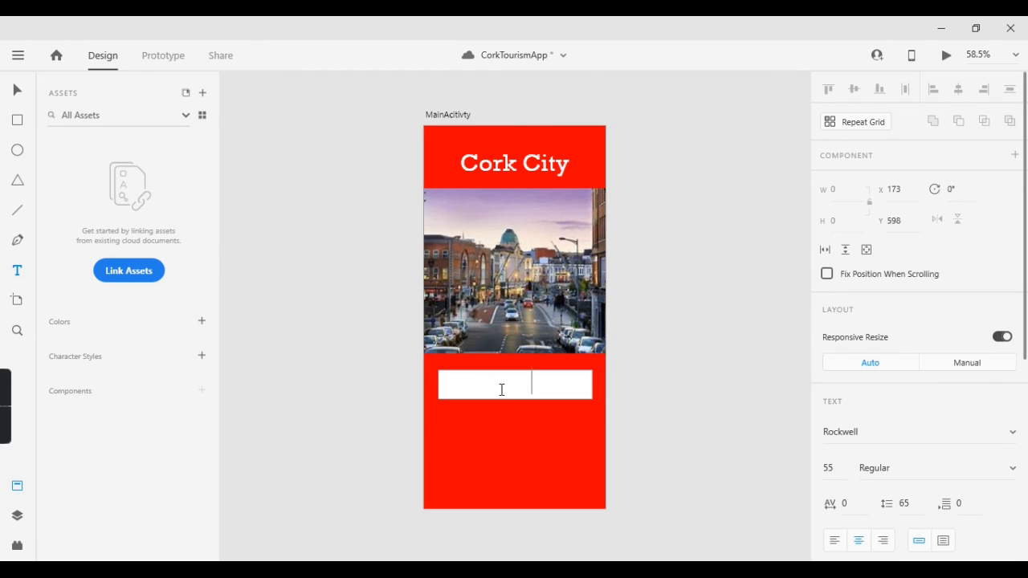
double_click(503, 388)
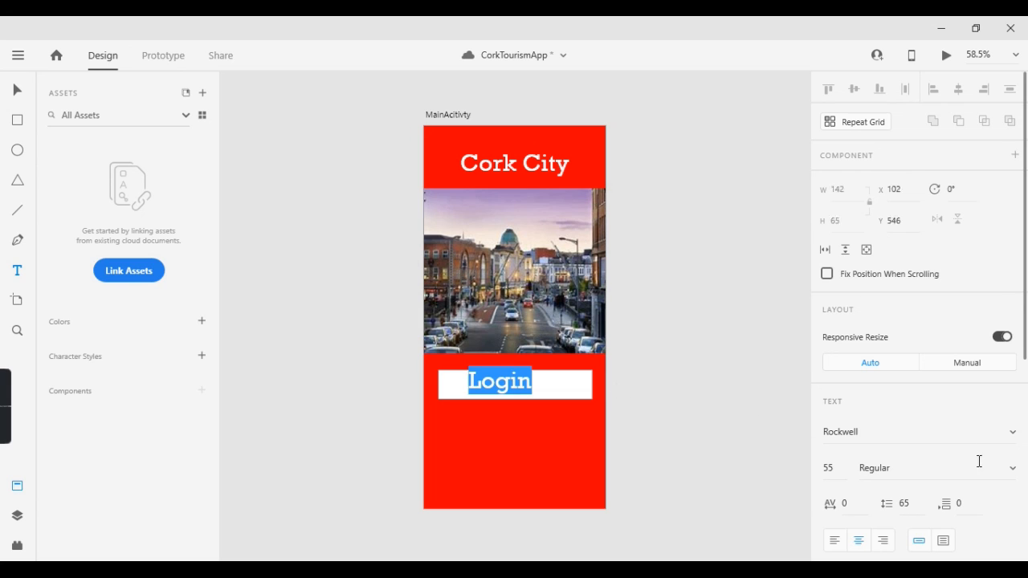
scroll(1024, 337, down, 6)
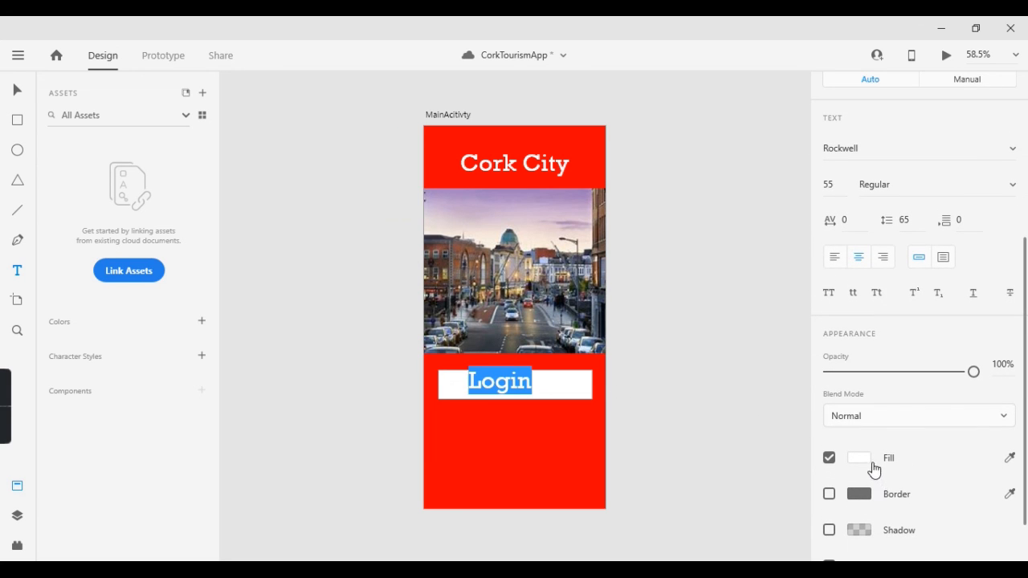
click(859, 459)
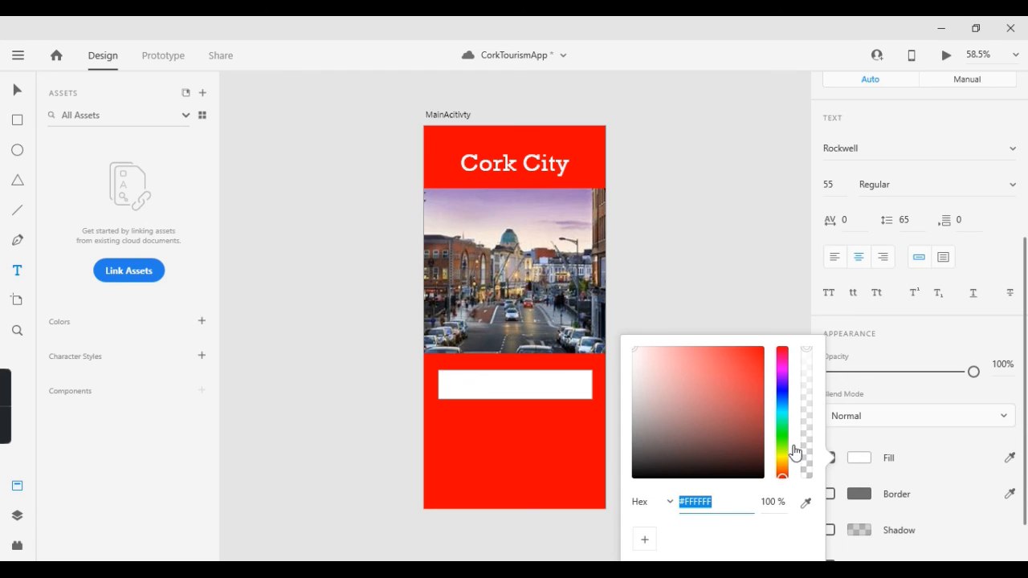
click(720, 503)
key(BackSpace)
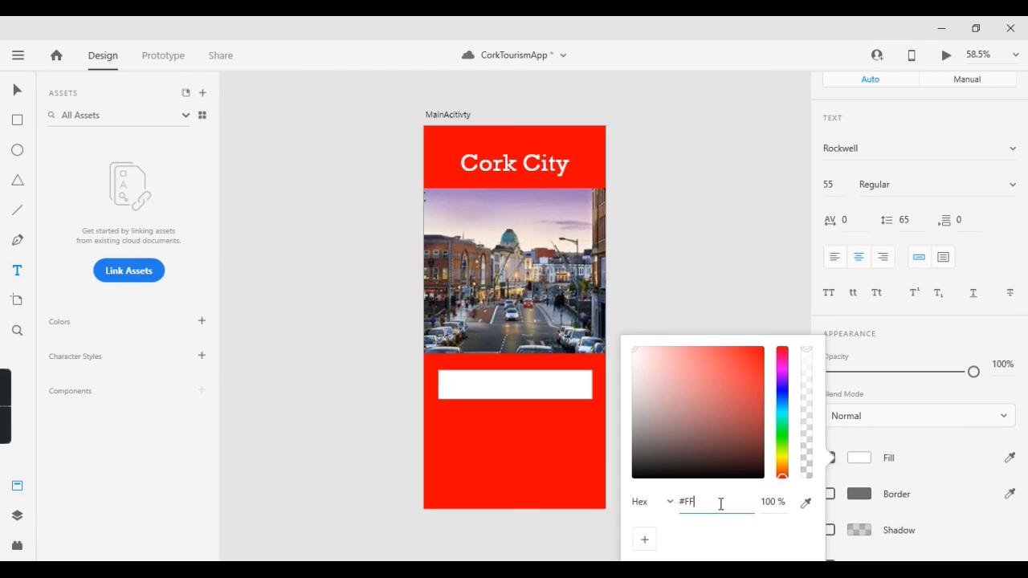
text(0000)
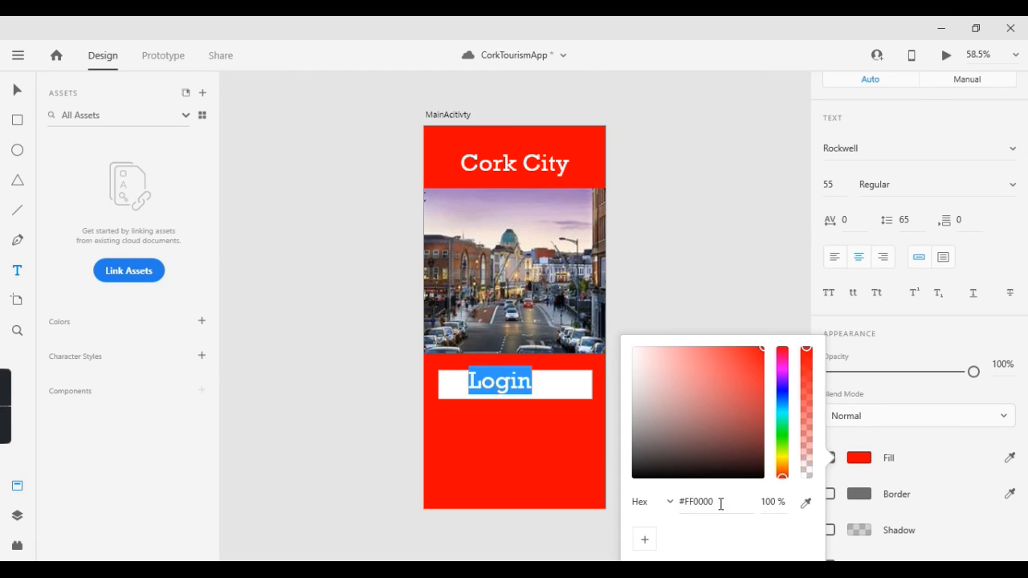
Set the Login text's font size to 39 and centre the text within the white rectangle.
click(843, 188)
text(39)
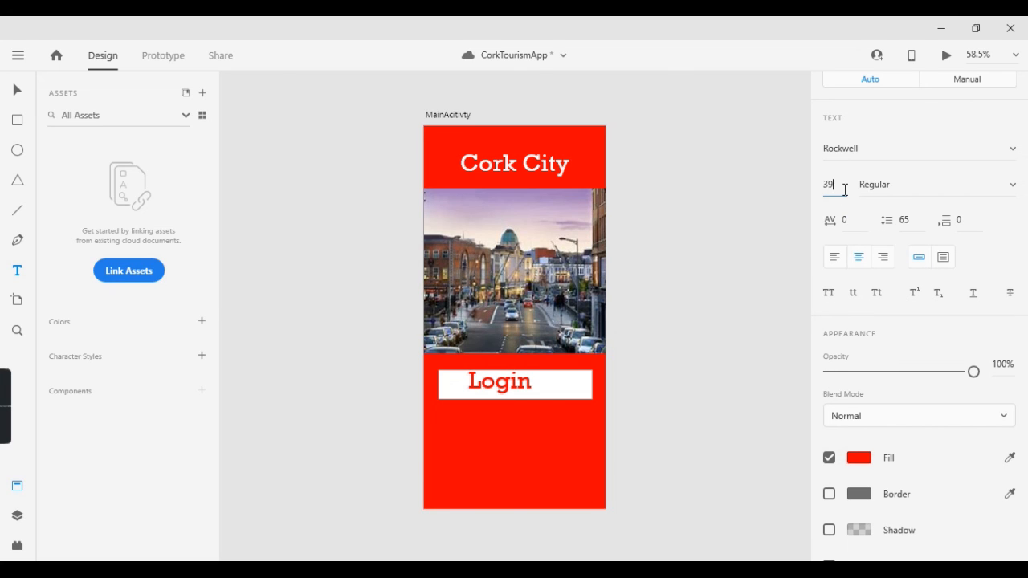
key(Return)
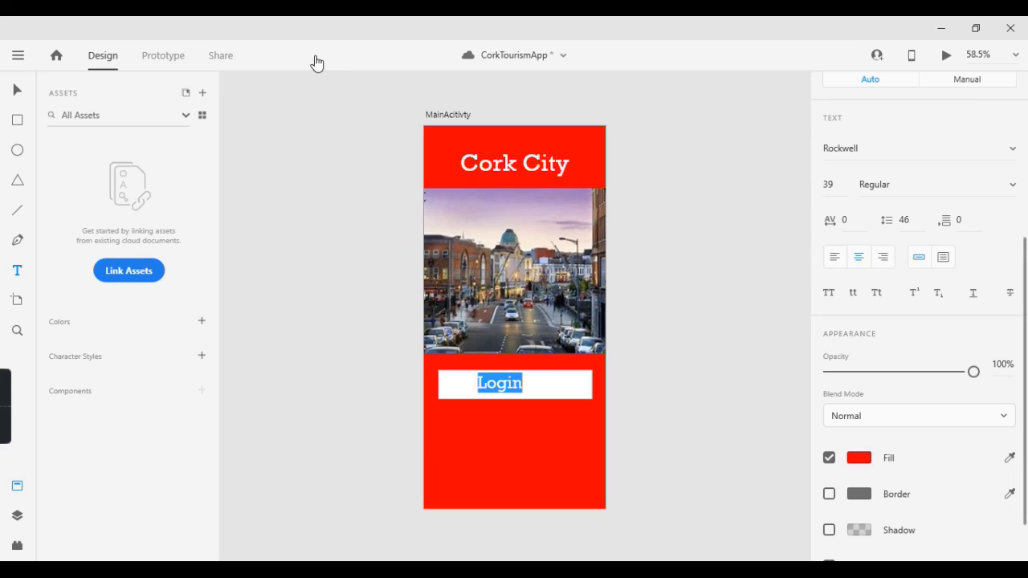
click(18, 91)
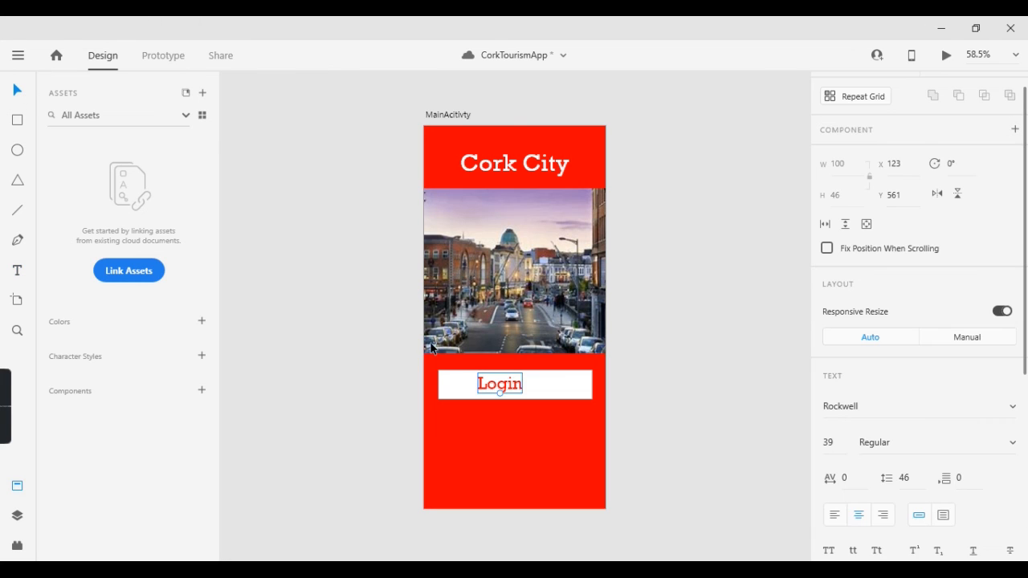
drag(516, 383, 527, 389)
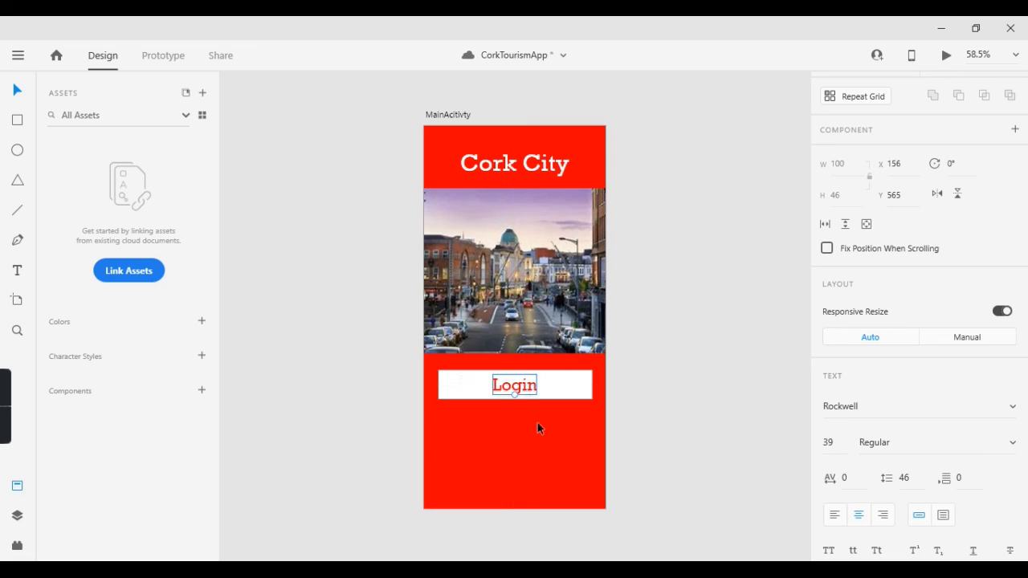